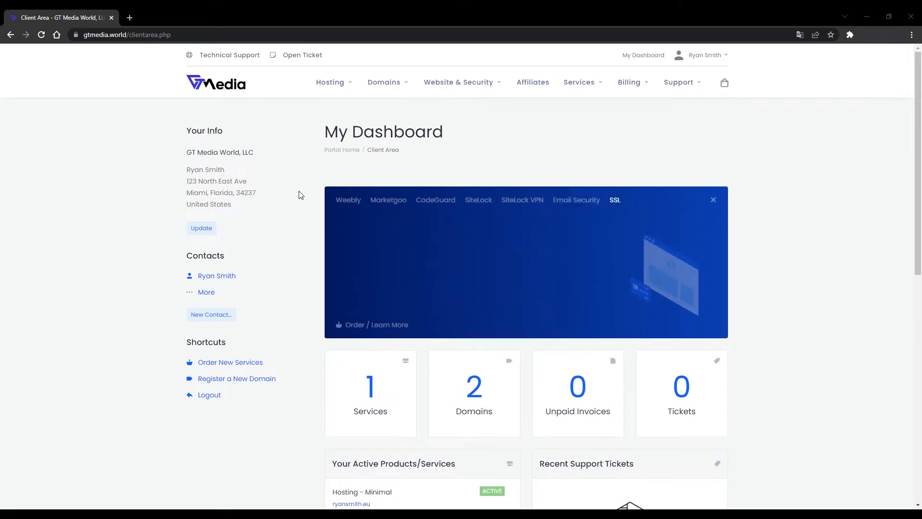
Open the Applications management page of the Hosting - Minimal service
left_click(349, 86)
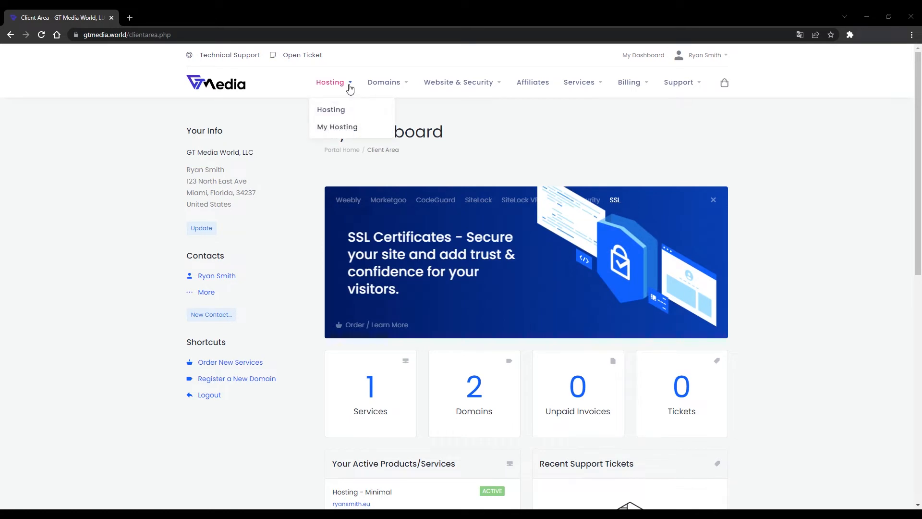
left_click(372, 138)
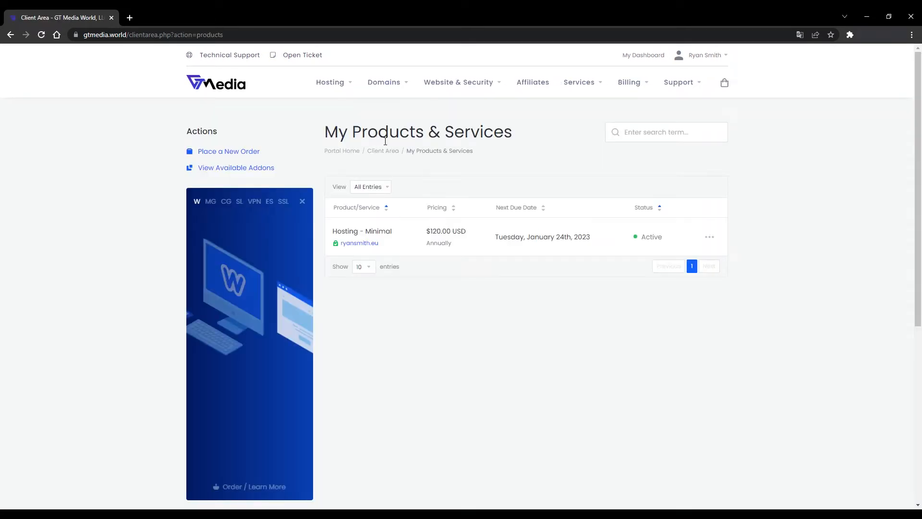
left_click(717, 250)
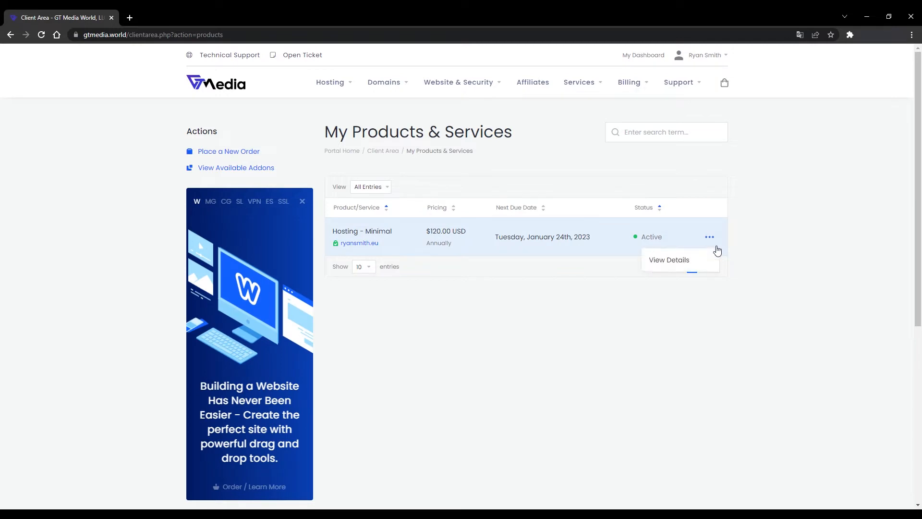
left_click(692, 264)
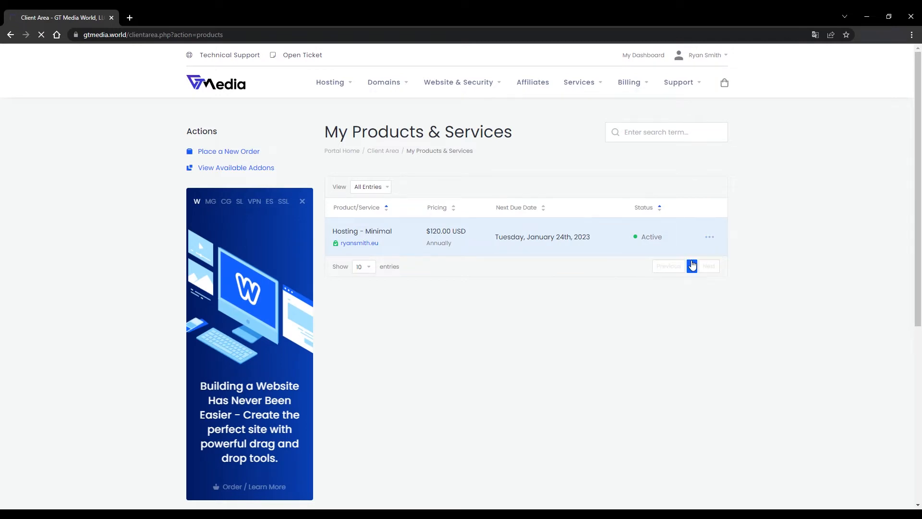
scroll(689, 264, "down", 3)
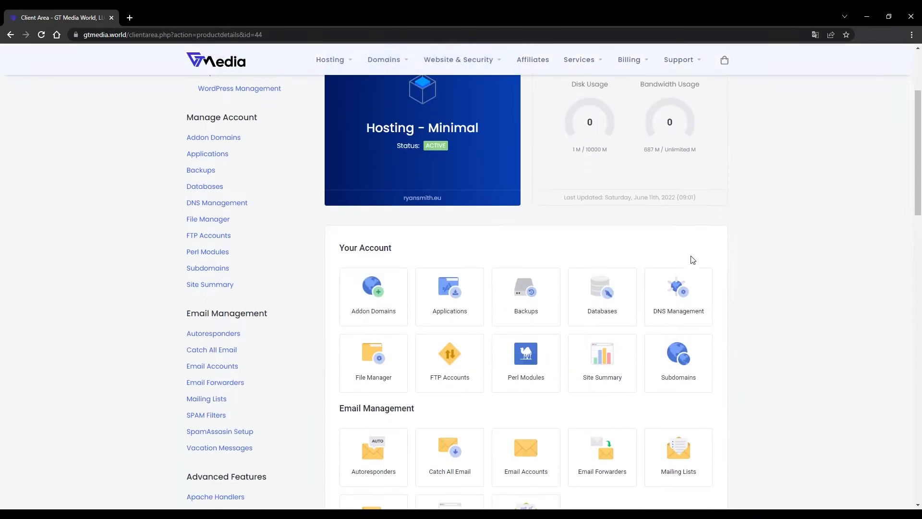
left_click(486, 307)
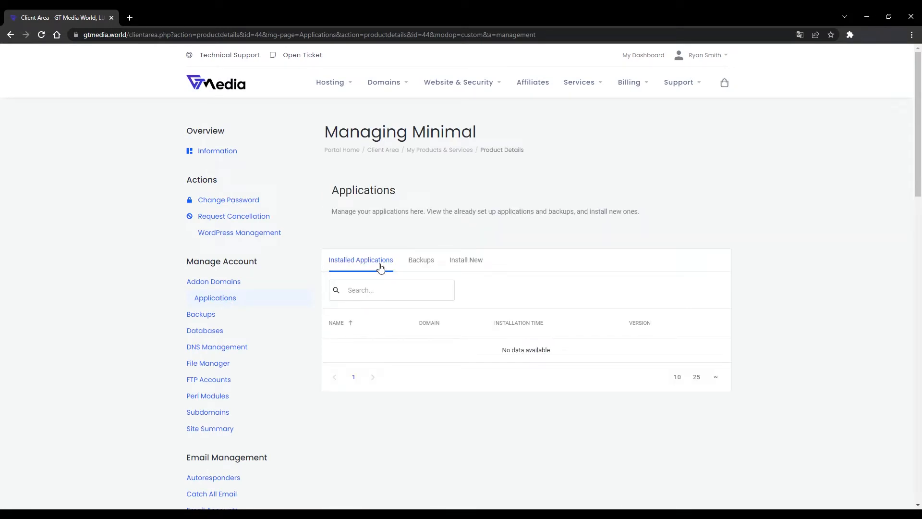
Check the application backups and browse the E-Commerce category of new applications available to install
left_click(432, 273)
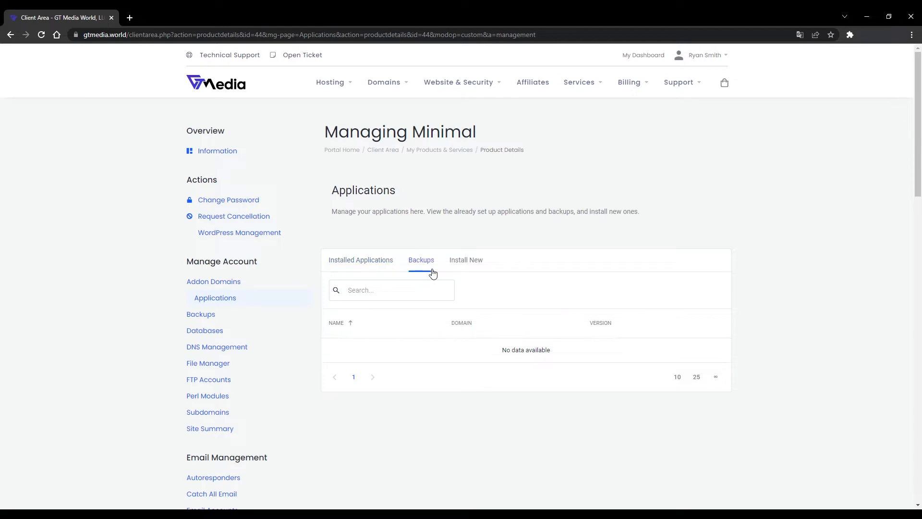
left_click(471, 268)
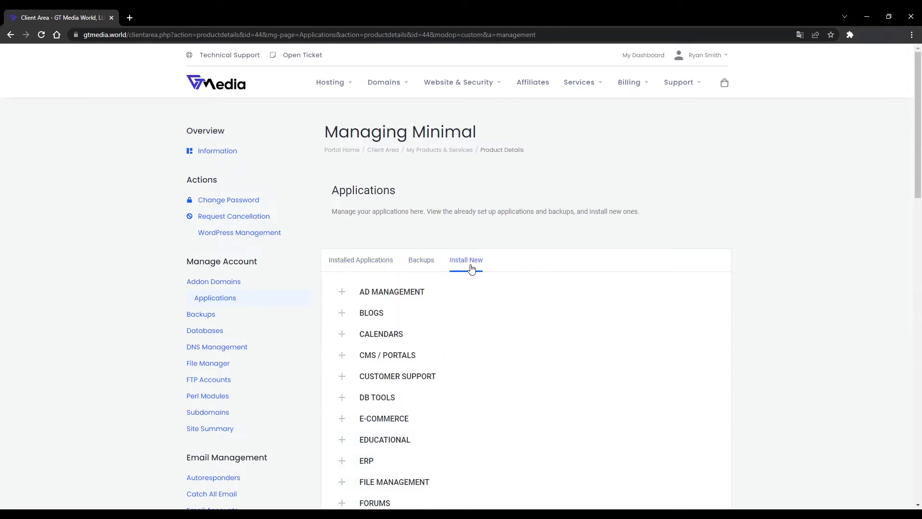
scroll(472, 268, "down", 4)
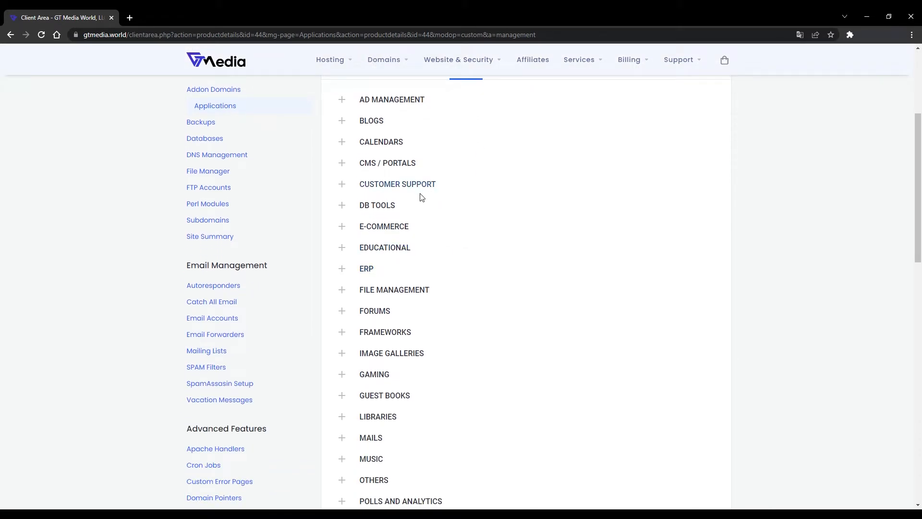
left_click(407, 228)
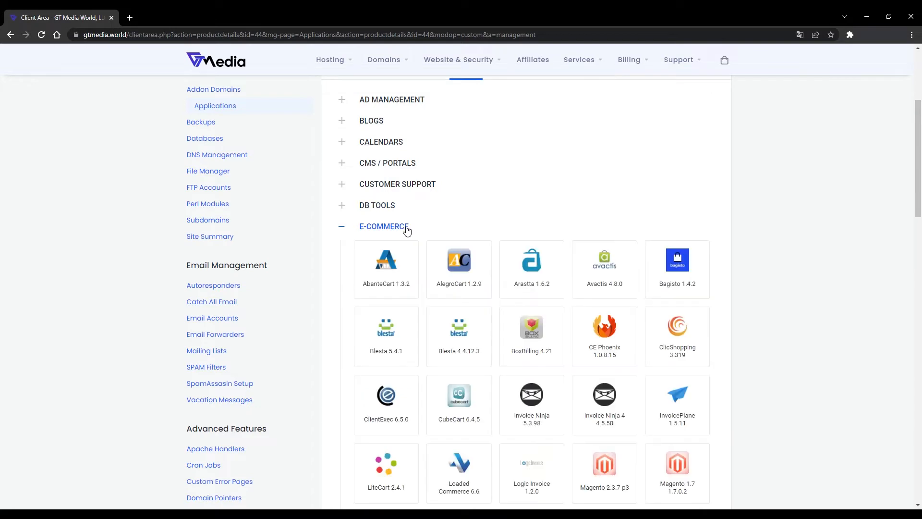
scroll(488, 237, "down", 5)
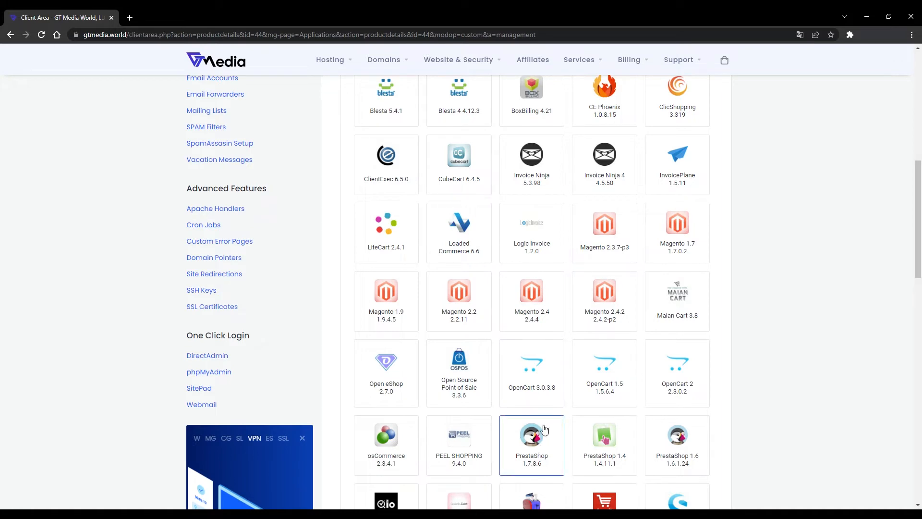
Start installing WordPress 6.0 from the Blogs category and choose the main domain rather than the subdomain
scroll(572, 270, "up", 7)
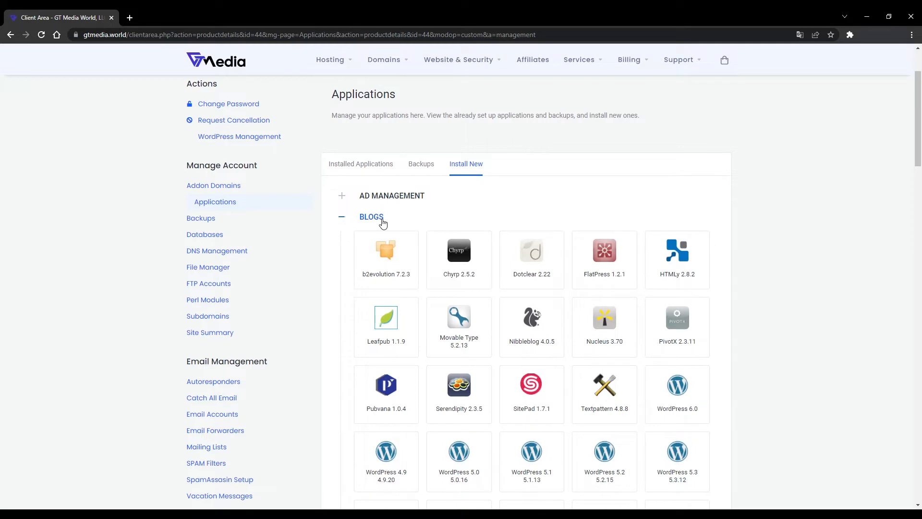
scroll(628, 300, "down", 3)
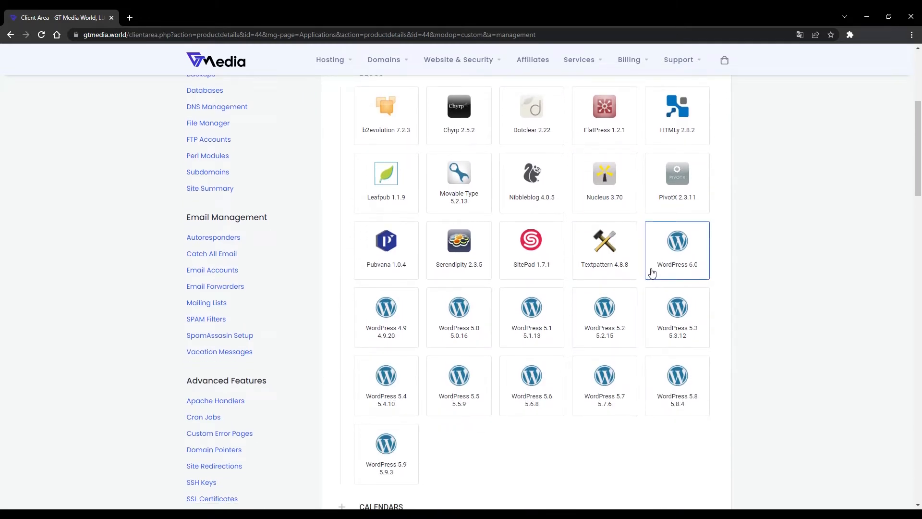
left_click(652, 273)
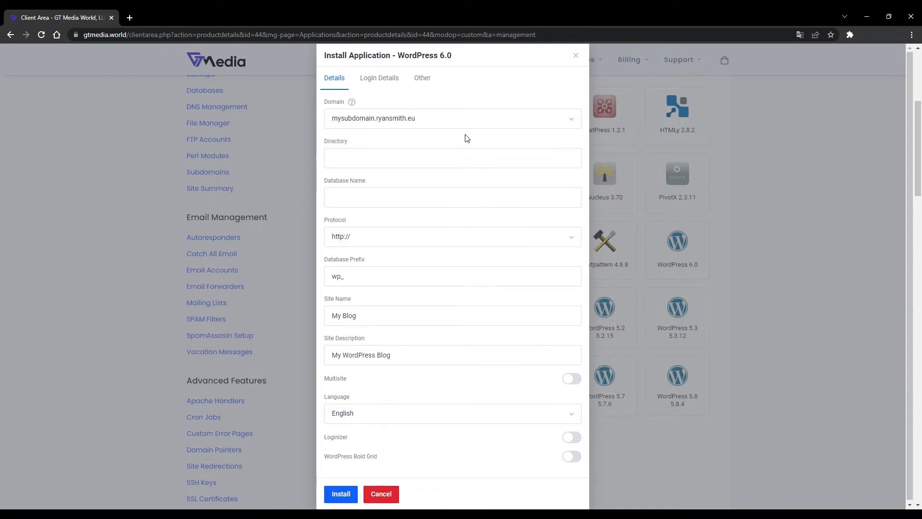
left_click(440, 127)
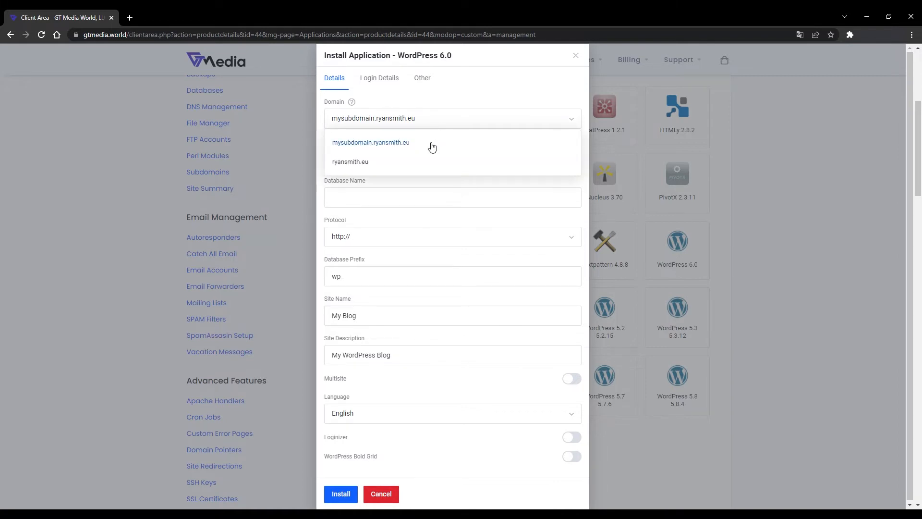
left_click(422, 163)
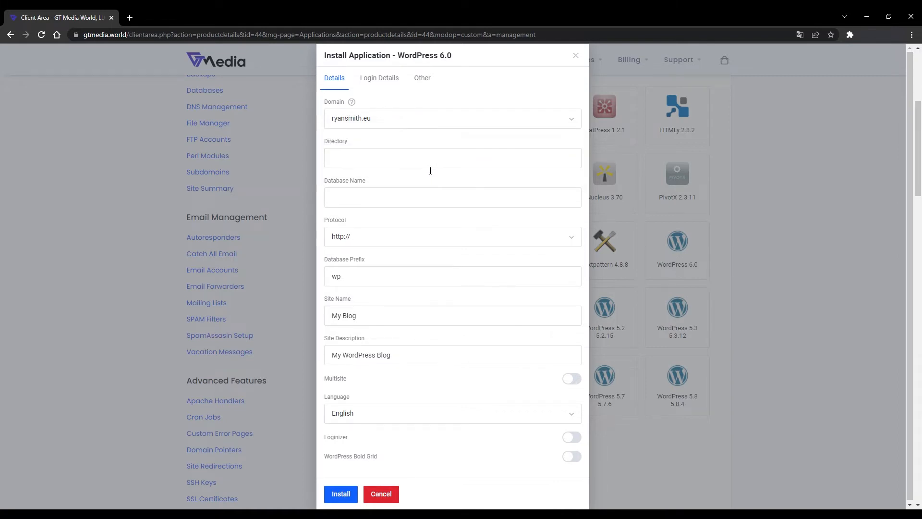
left_click(395, 167)
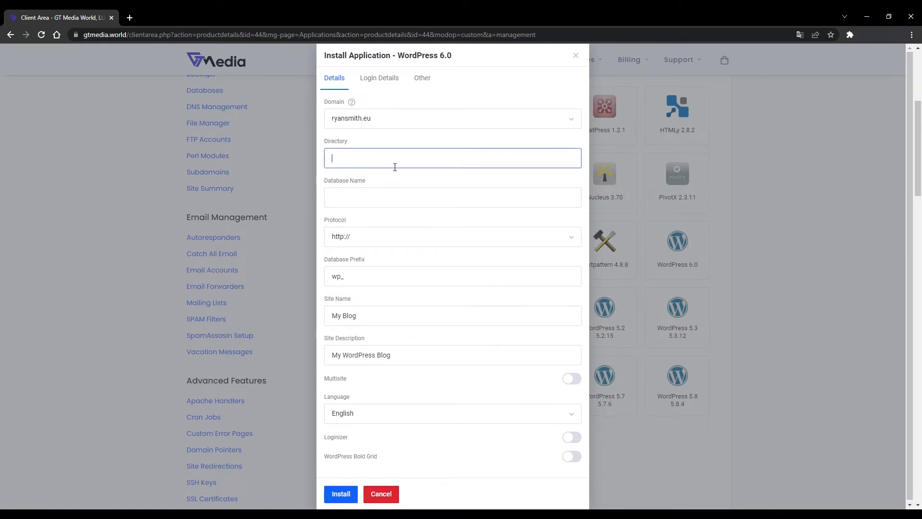
type("mydirectory")
key("ctrl+a")
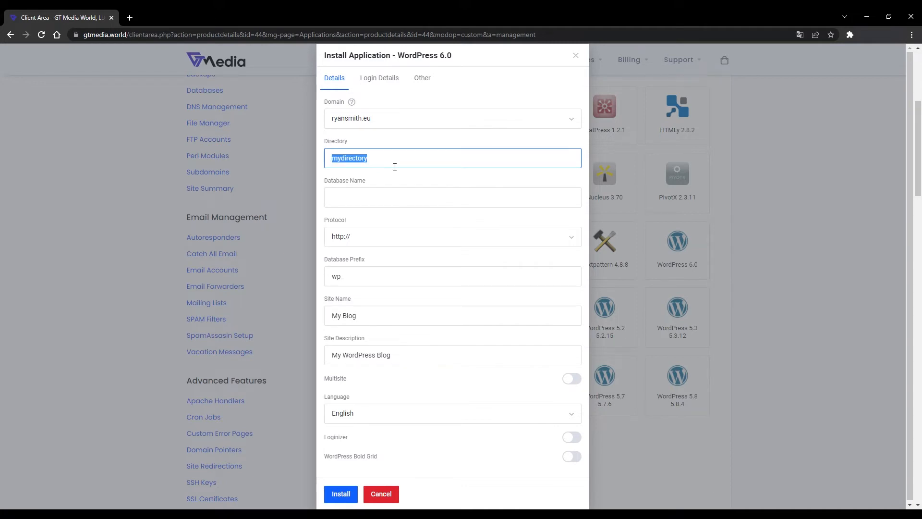
key("BackSpace")
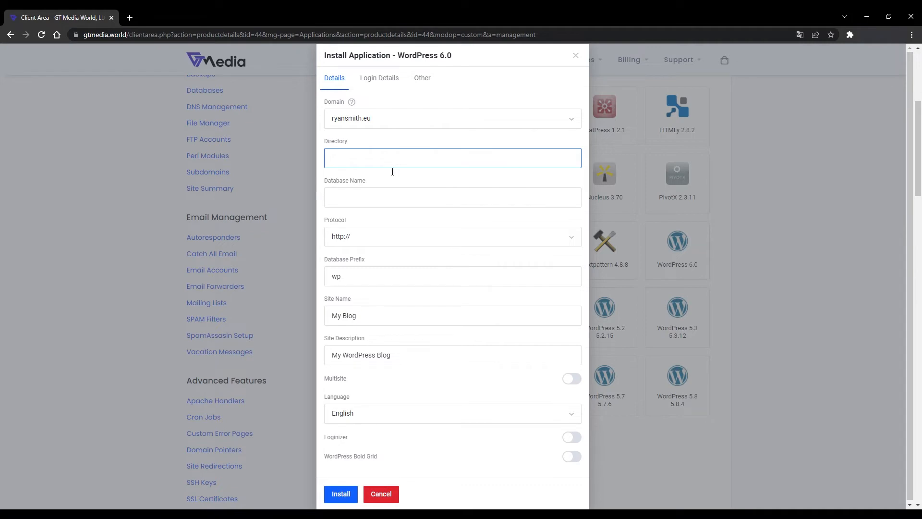
left_click(384, 202)
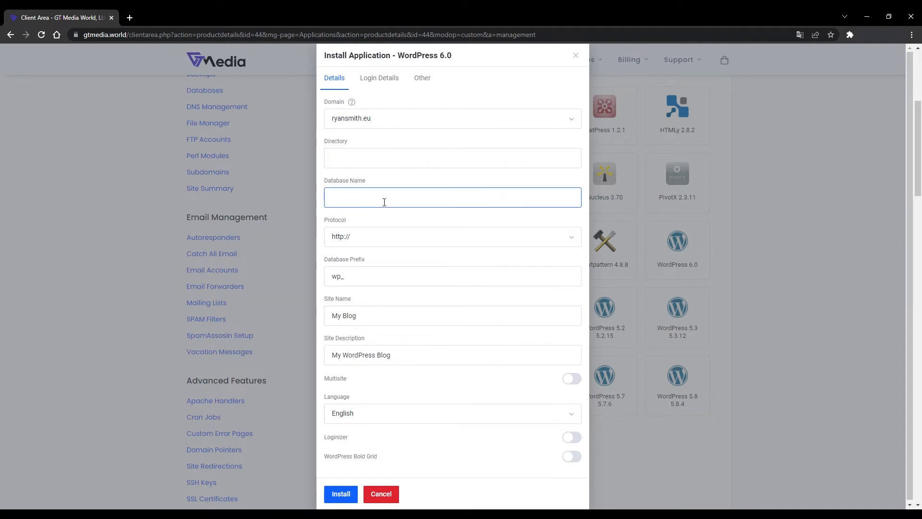
type("mydatabase")
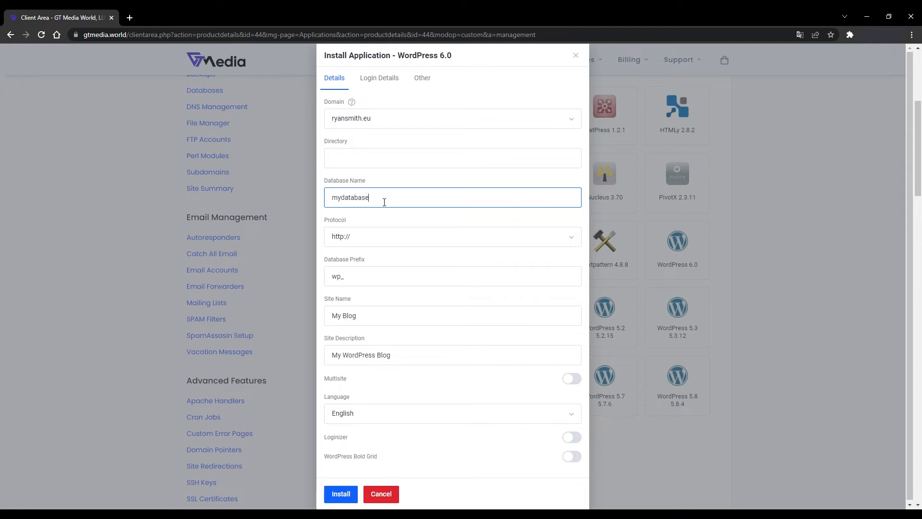
key("ctrl+a")
key("BackSpace")
left_click(379, 239)
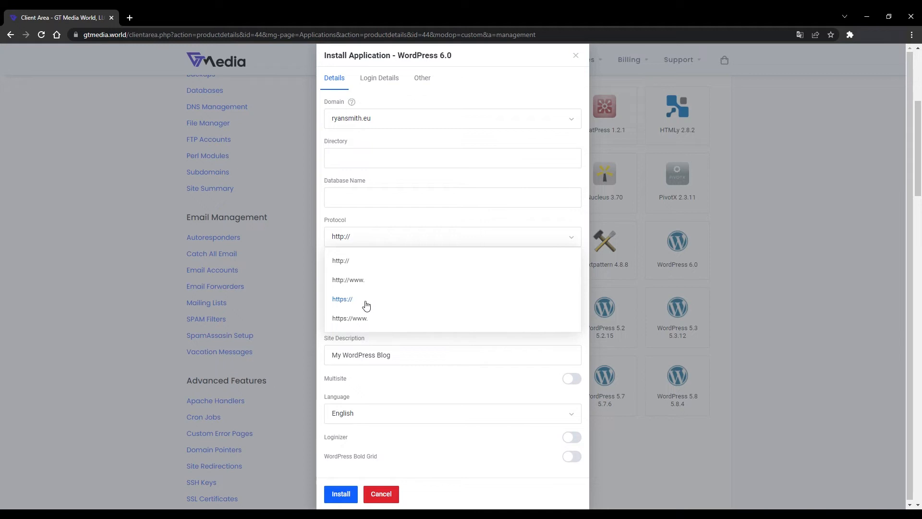
left_click(343, 299)
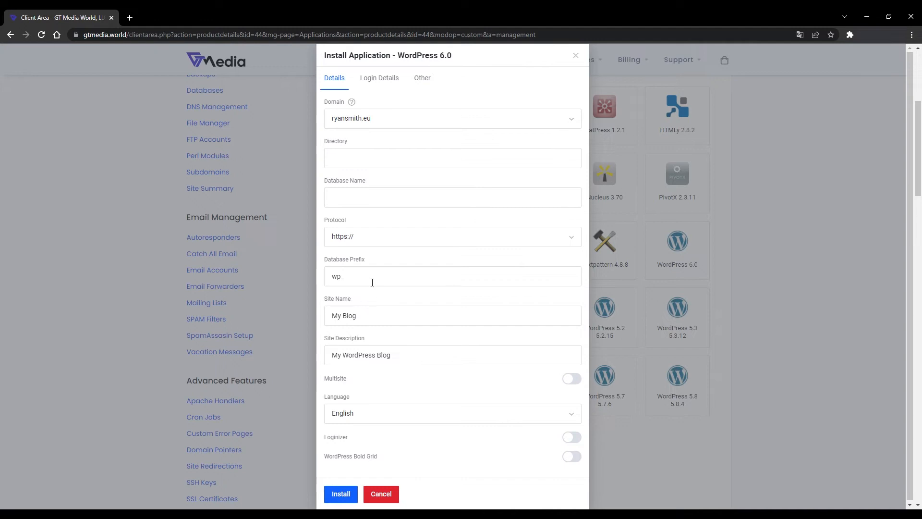
Review the installation's database prefix, site name, site description, Multisite and Language settings
left_click(373, 282)
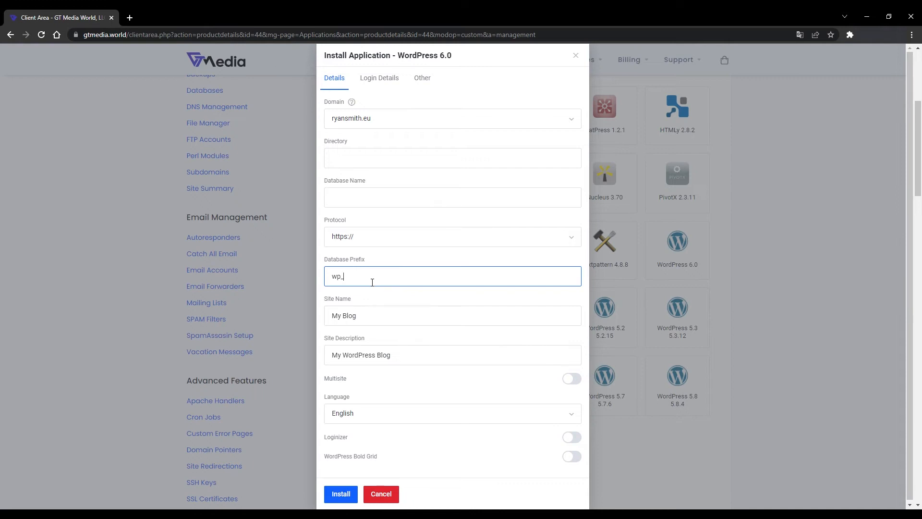
left_click(369, 319)
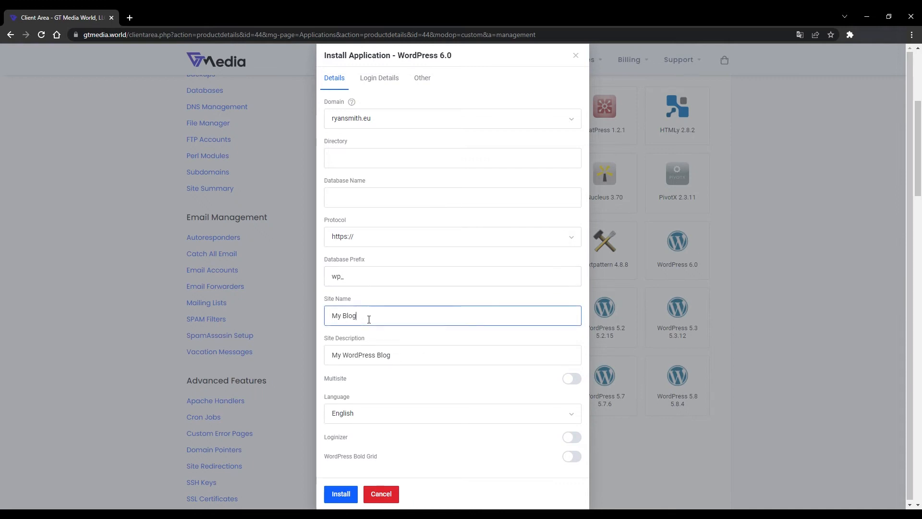
left_click(407, 357)
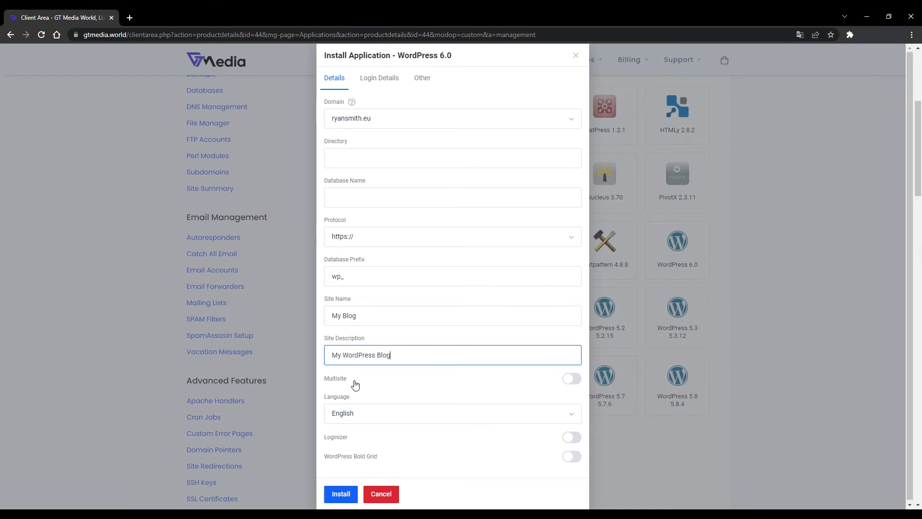
left_click(573, 384)
left_click(573, 385)
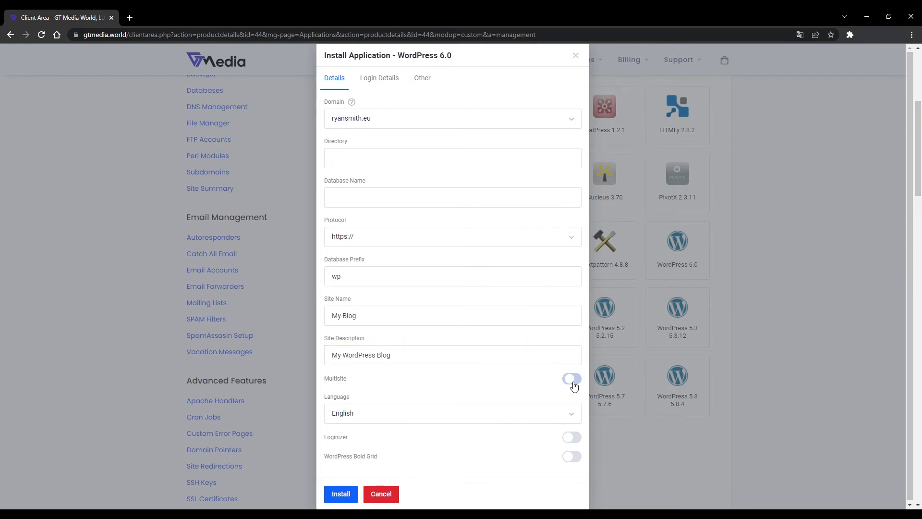
left_click(415, 416)
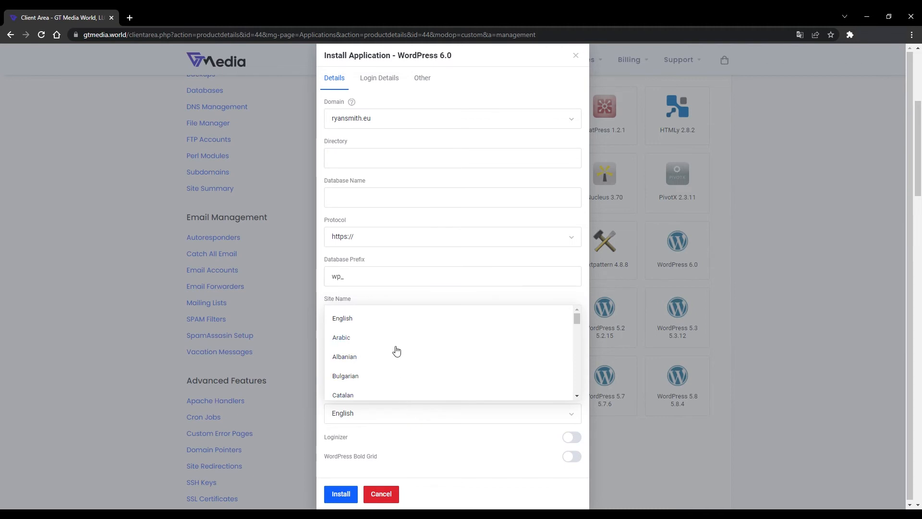
left_click(403, 433)
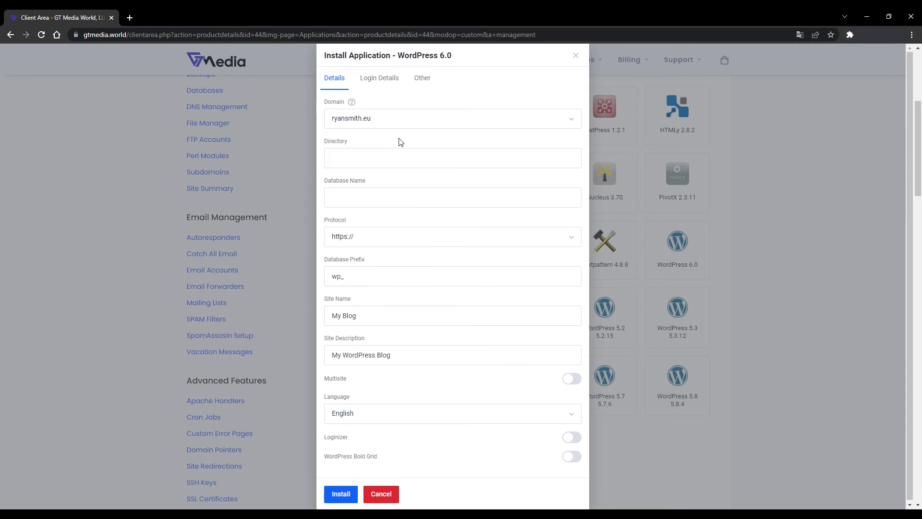
Review the admin username, password and e-mail in the login details and install WordPress 6.0
left_click(382, 83)
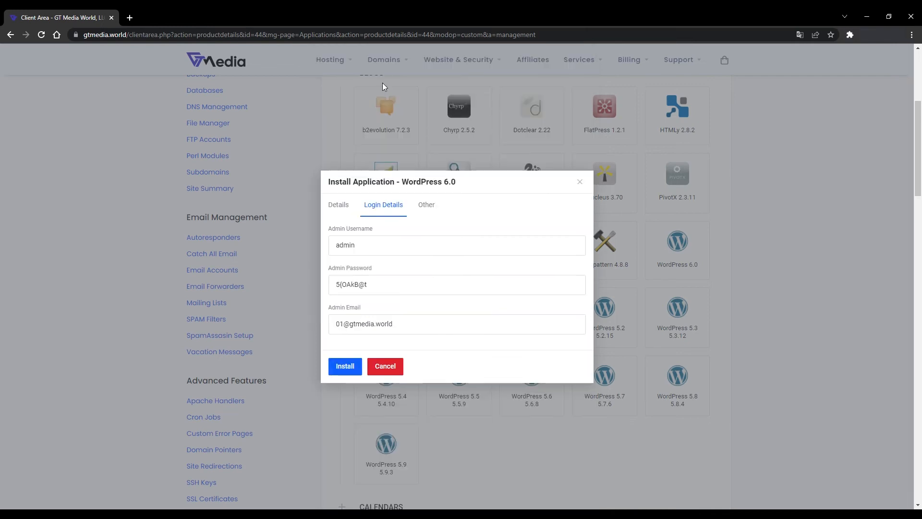
left_click(380, 245)
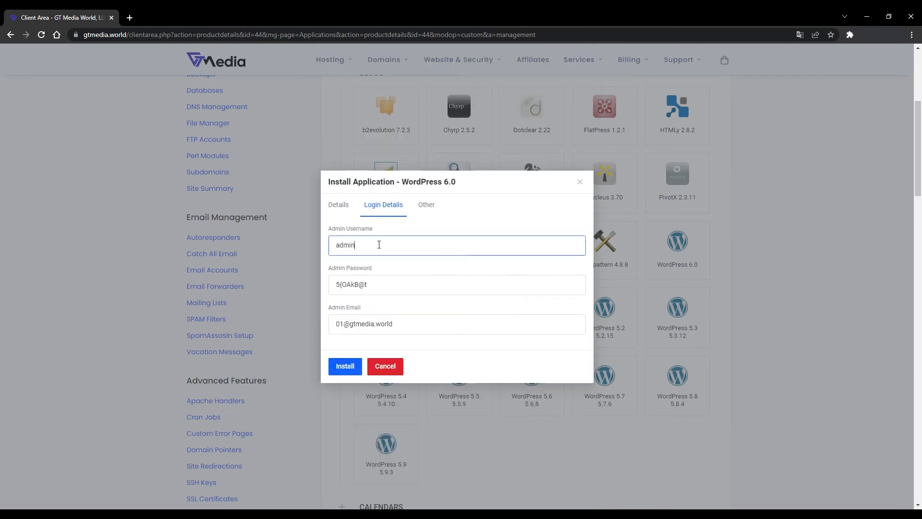
left_click(389, 285)
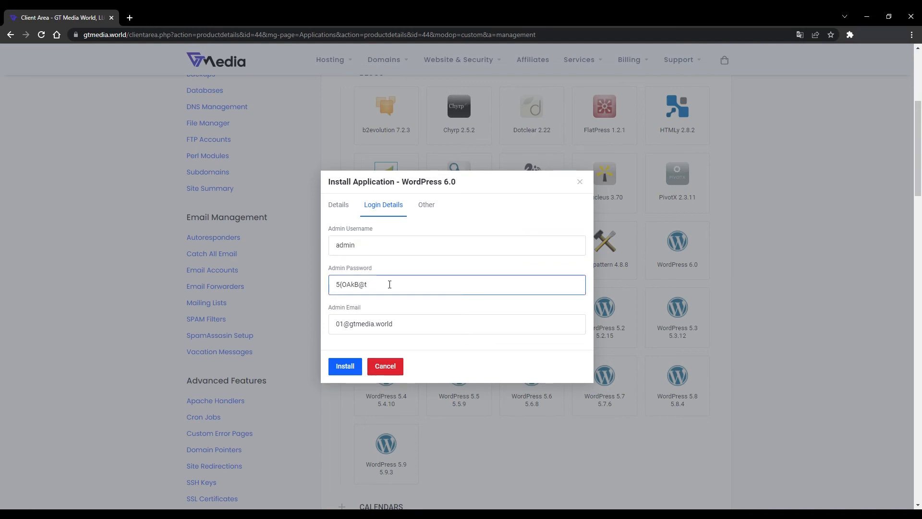
left_click(406, 331)
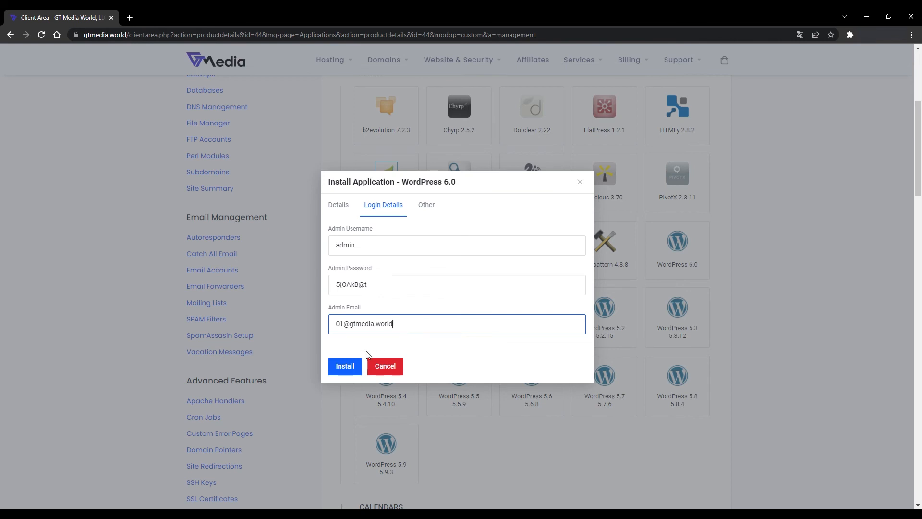
left_click(361, 368)
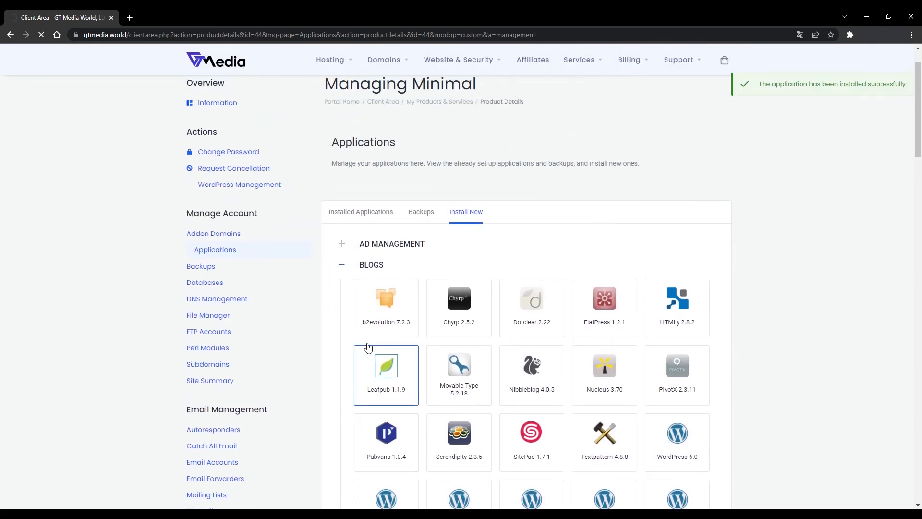
Log in to the new WordPress 6.0 site from the list of installed applications
left_click(376, 215)
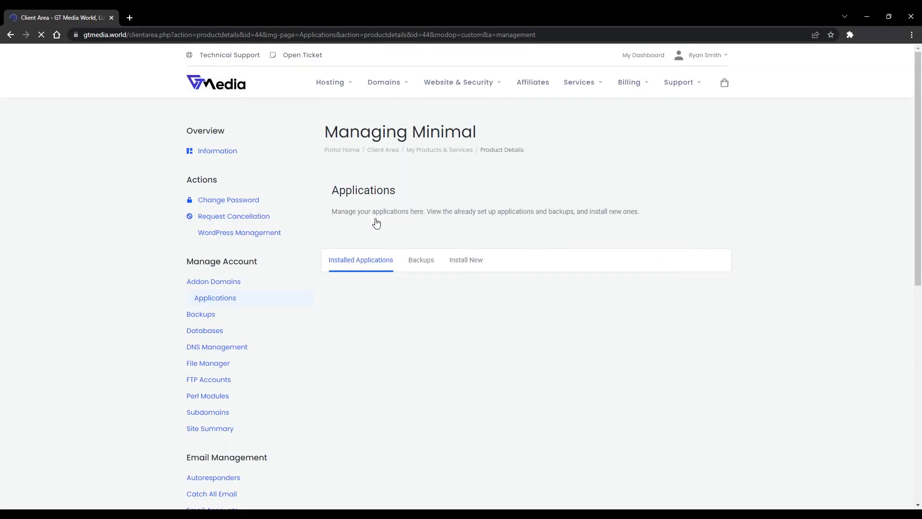
scroll(376, 223, "down", 2)
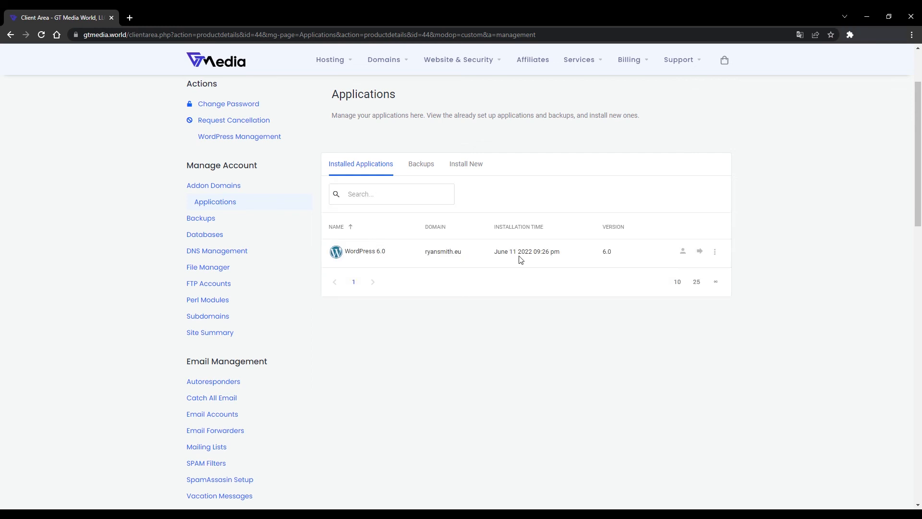
left_click(683, 251)
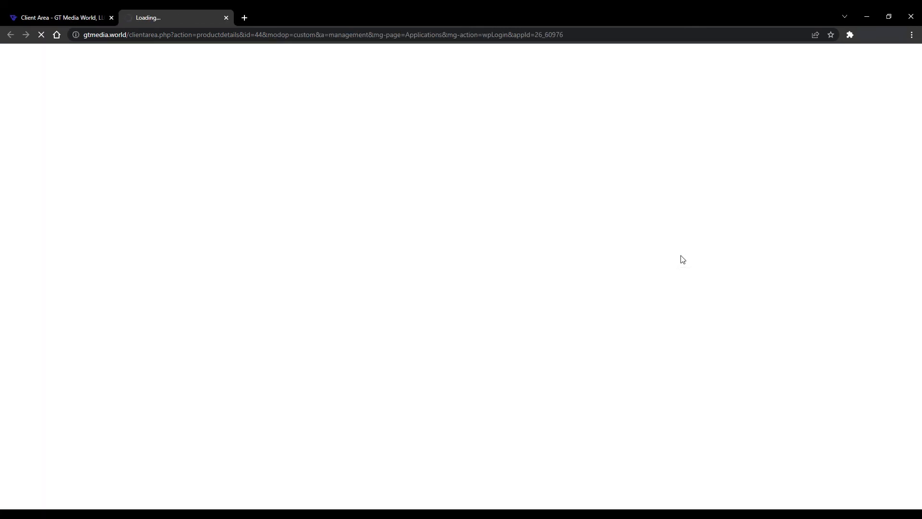